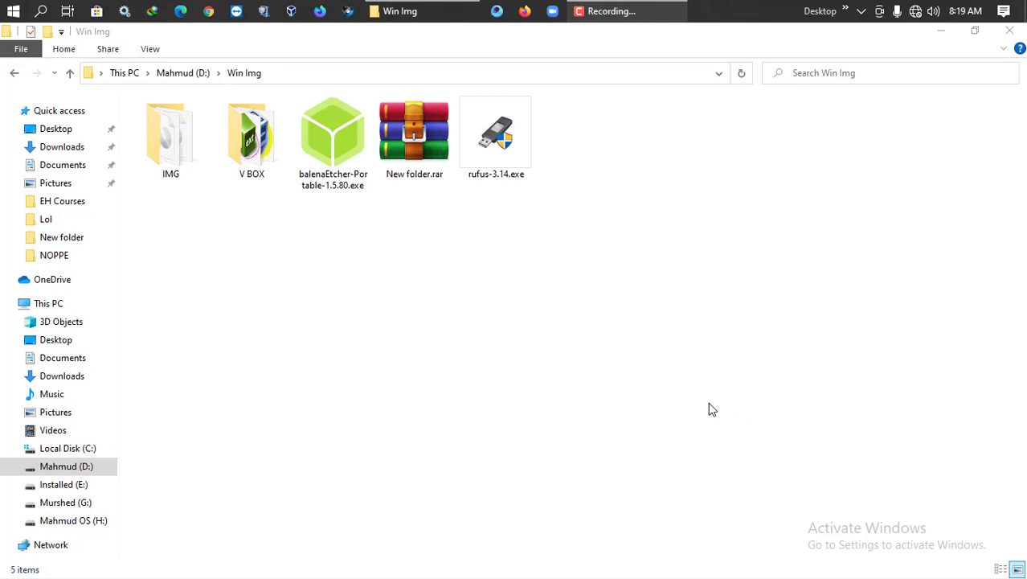
Launch rufus-3.14.exe from the Win Img folder and nudge its window into place
left_click(524, 168)
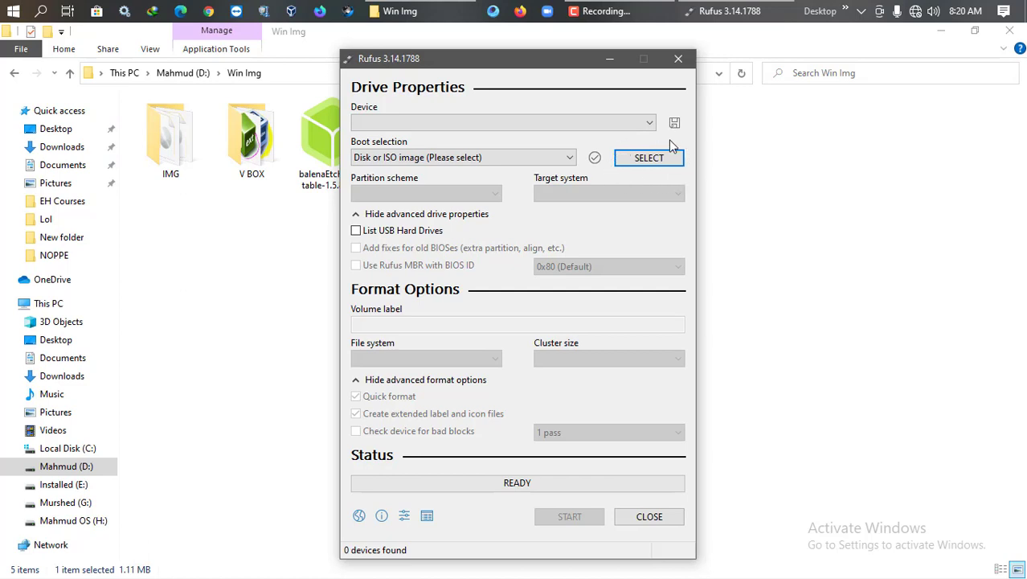
left_click_drag(551, 61, 552, 51)
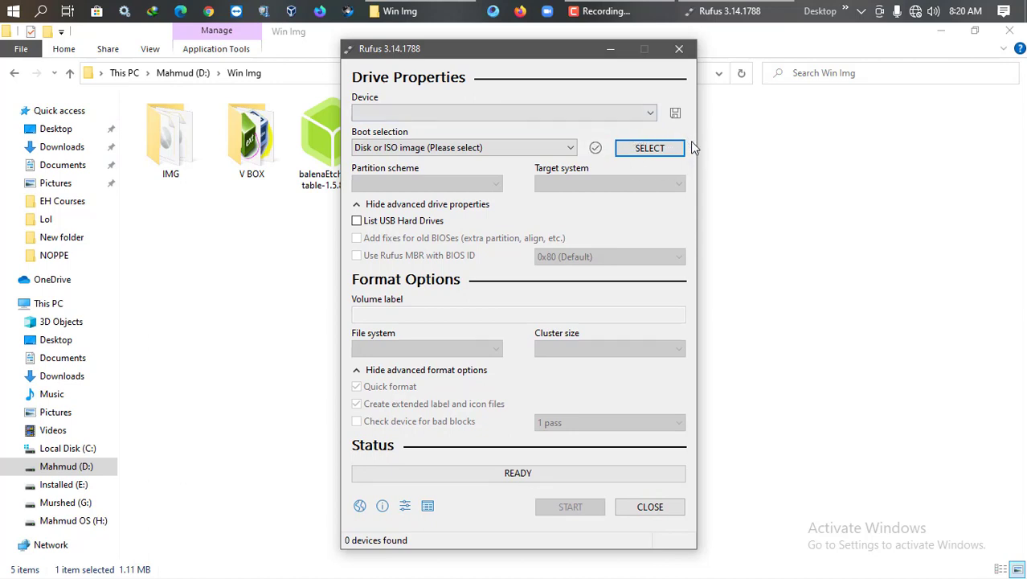
left_click_drag(548, 56, 533, 48)
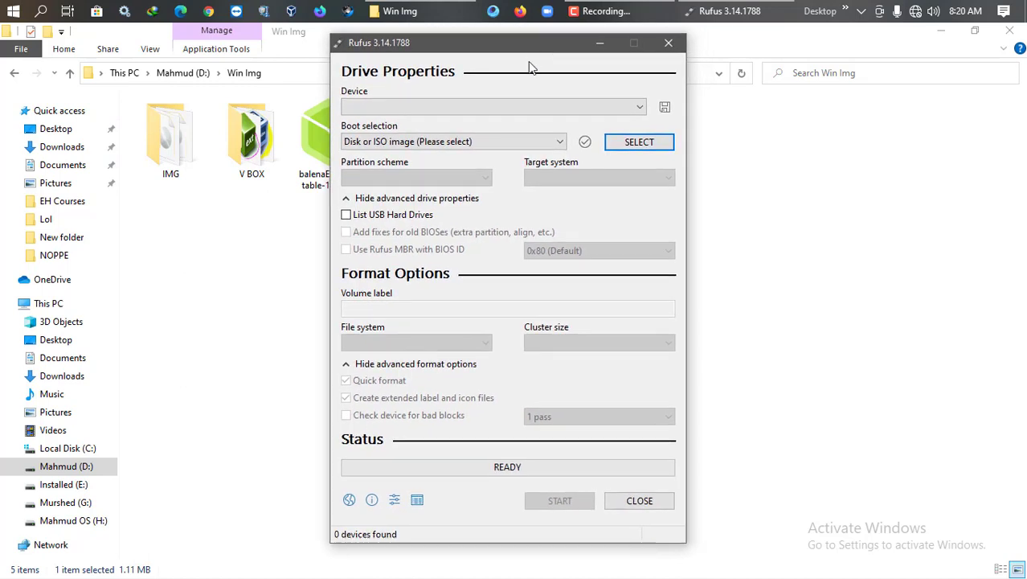
Join the Wi-Fi network with Connect automatically ticked, then bring Rufus back to front
left_click(915, 13)
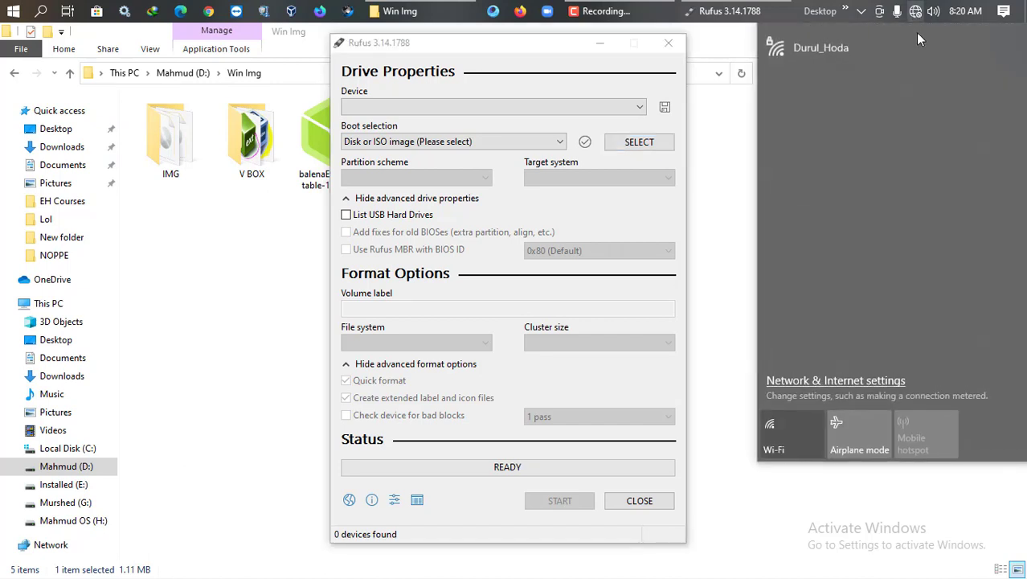
left_click(813, 55)
left_click(850, 83)
left_click(937, 113)
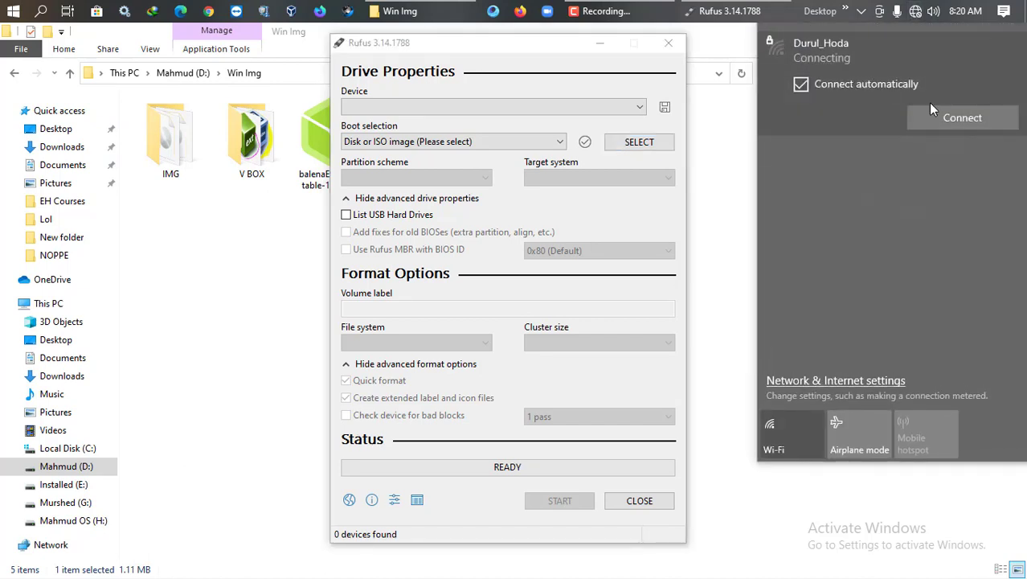
left_click_drag(495, 48, 503, 47)
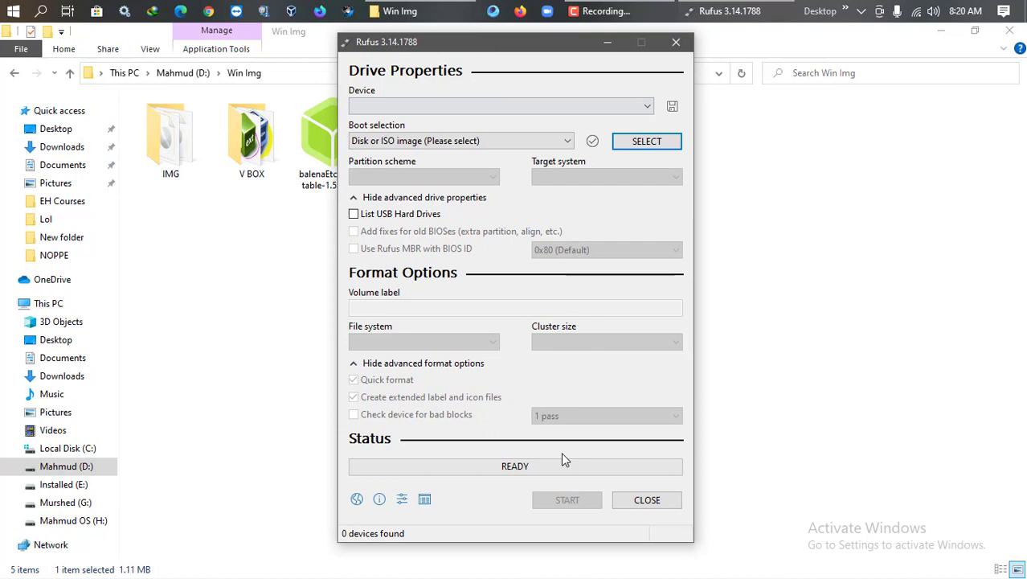
Set update checks to Daily (Default) with beta versions included, then close the settings
left_click(402, 499)
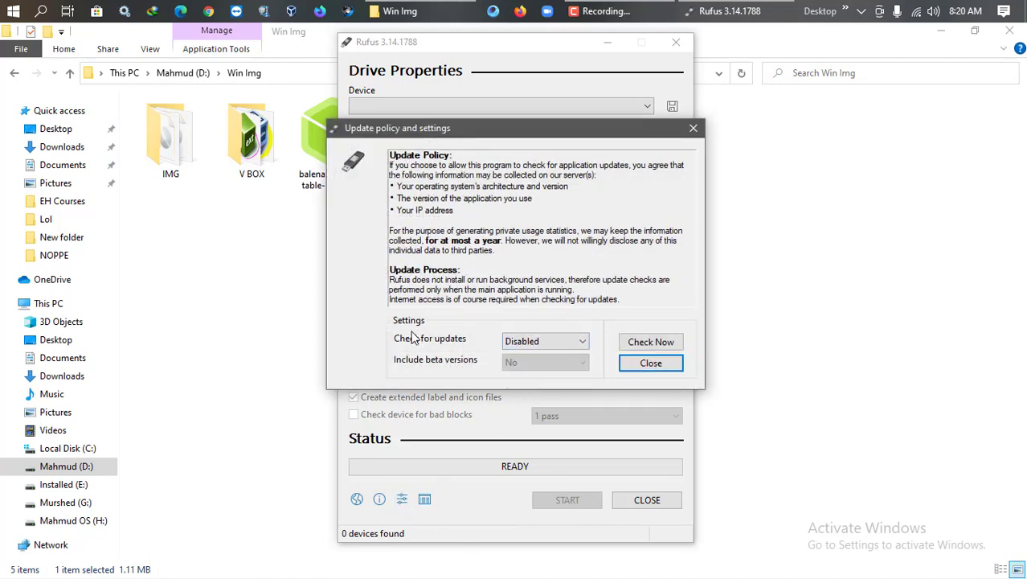
left_click(532, 344)
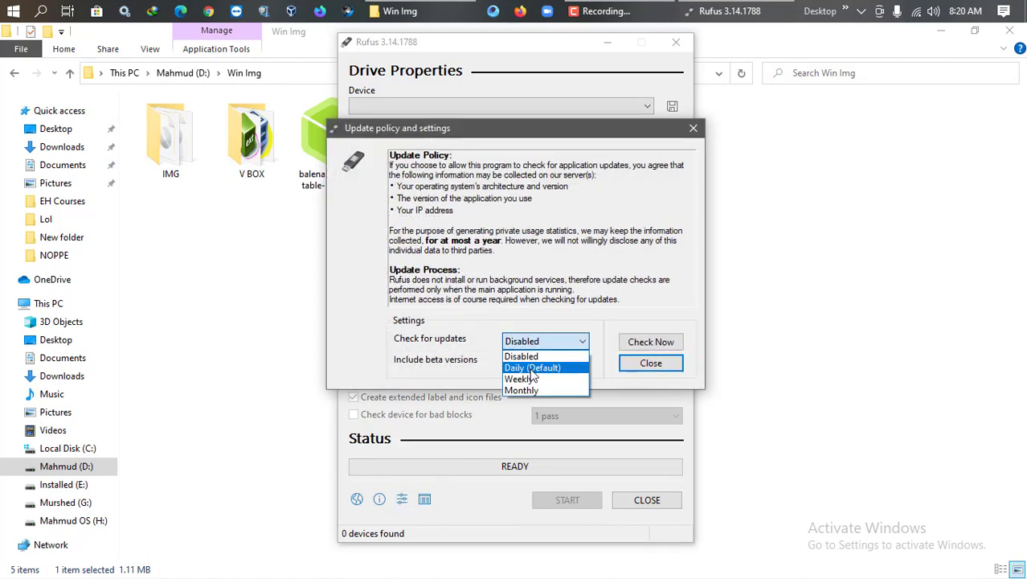
left_click(532, 369)
left_click(538, 362)
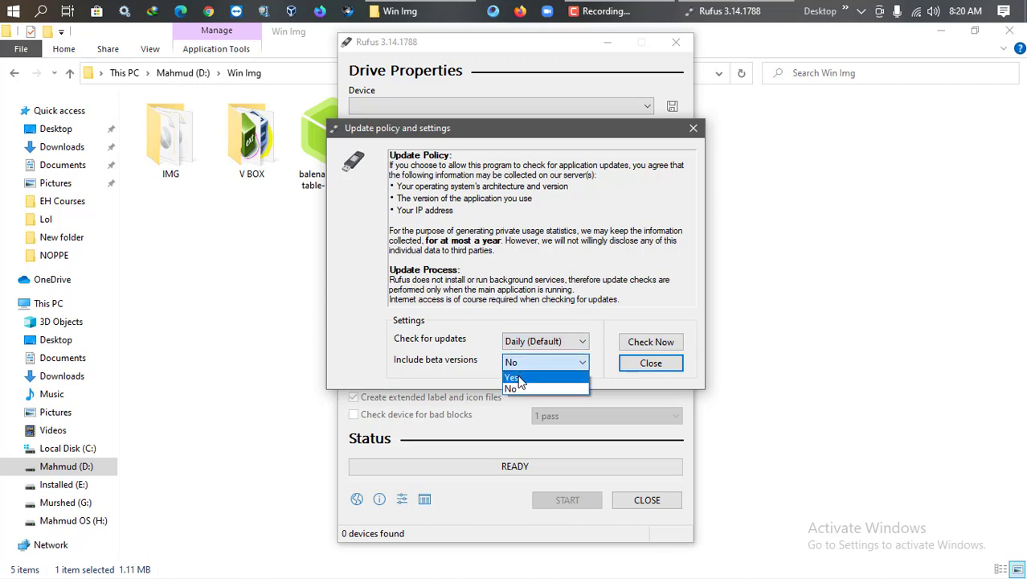
left_click(518, 375)
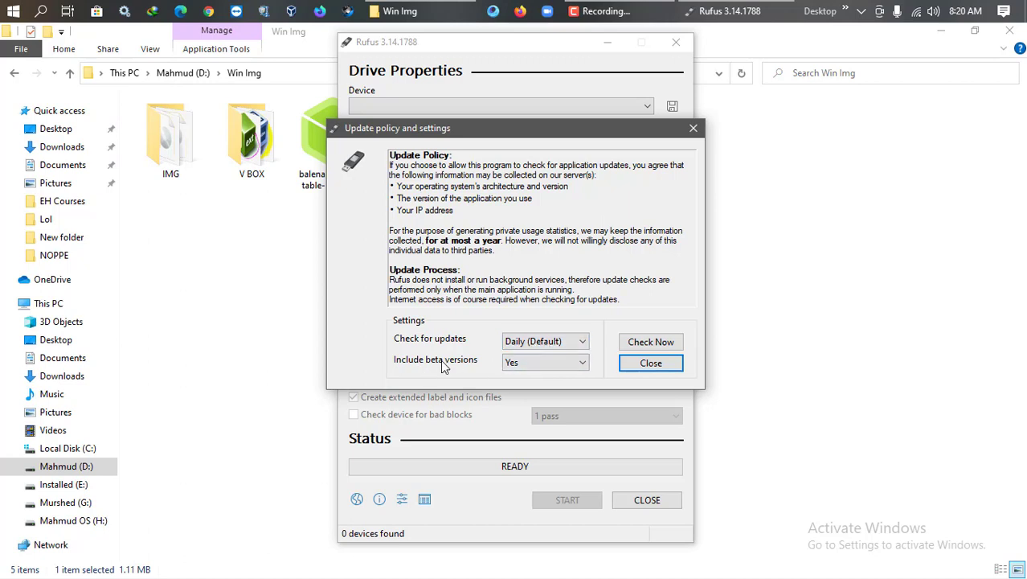
scroll(536, 363, "down", 1)
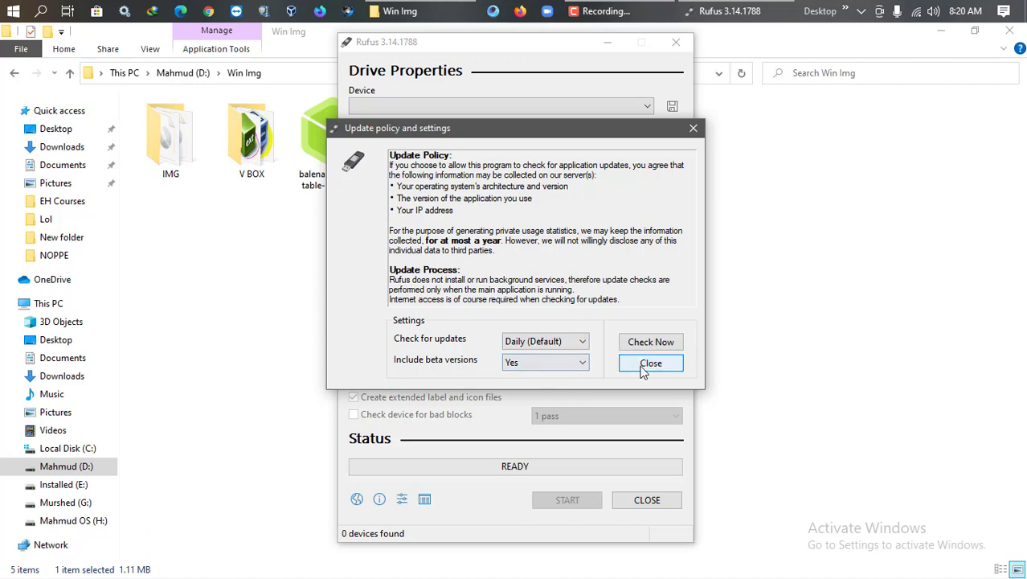
left_click(648, 365)
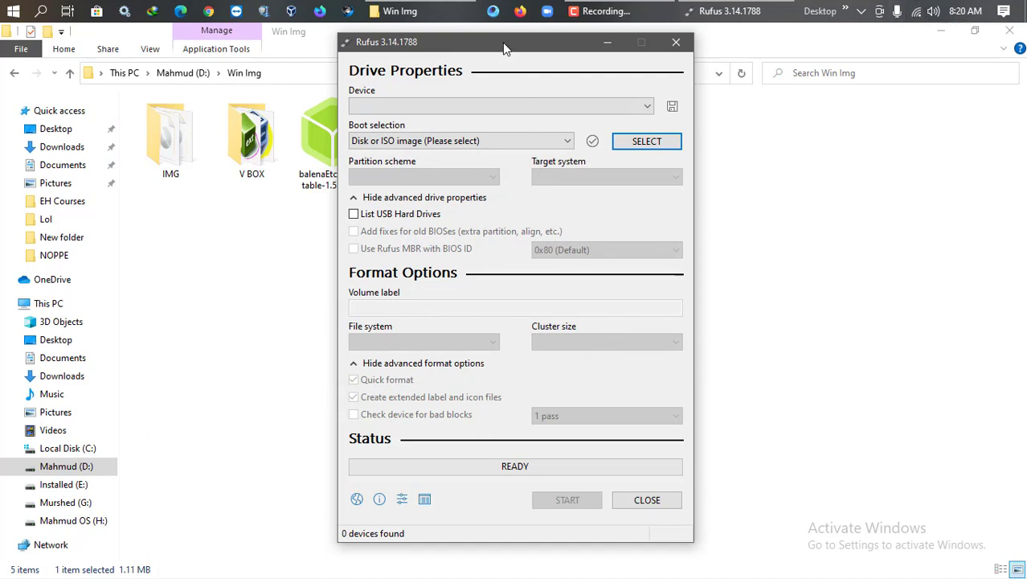
Reopen the update settings to confirm Daily checks with betas, then close Rufus
left_click_drag(504, 48, 509, 78)
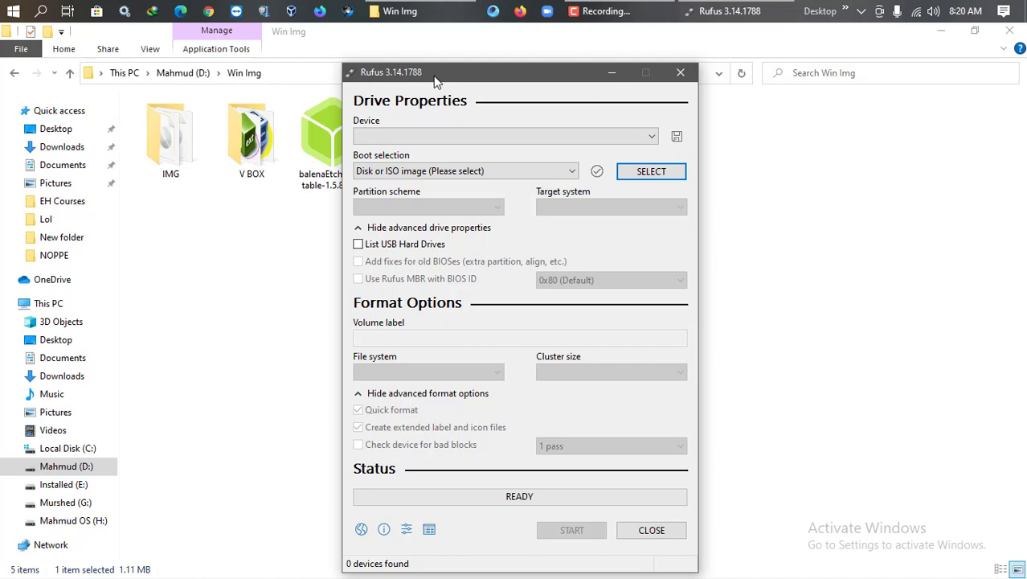
left_click_drag(434, 78, 430, 63)
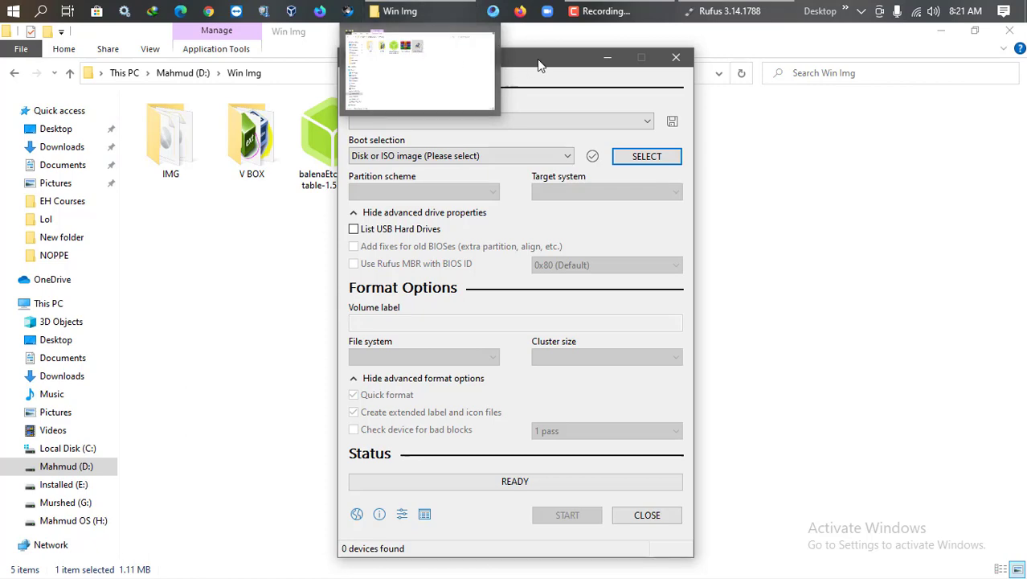
left_click_drag(537, 58, 550, 53)
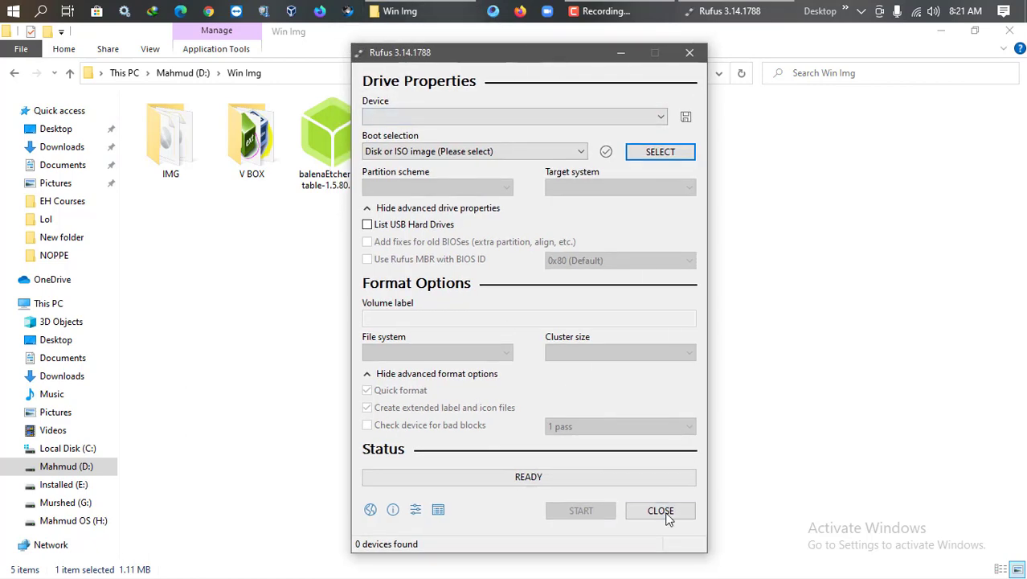
left_click(417, 510)
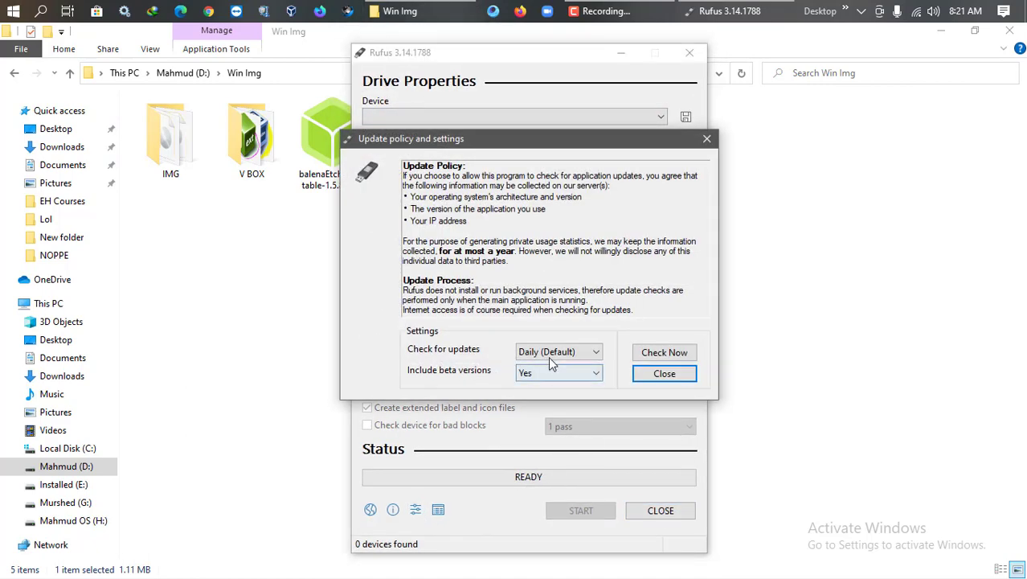
left_click(647, 373)
left_click(656, 517)
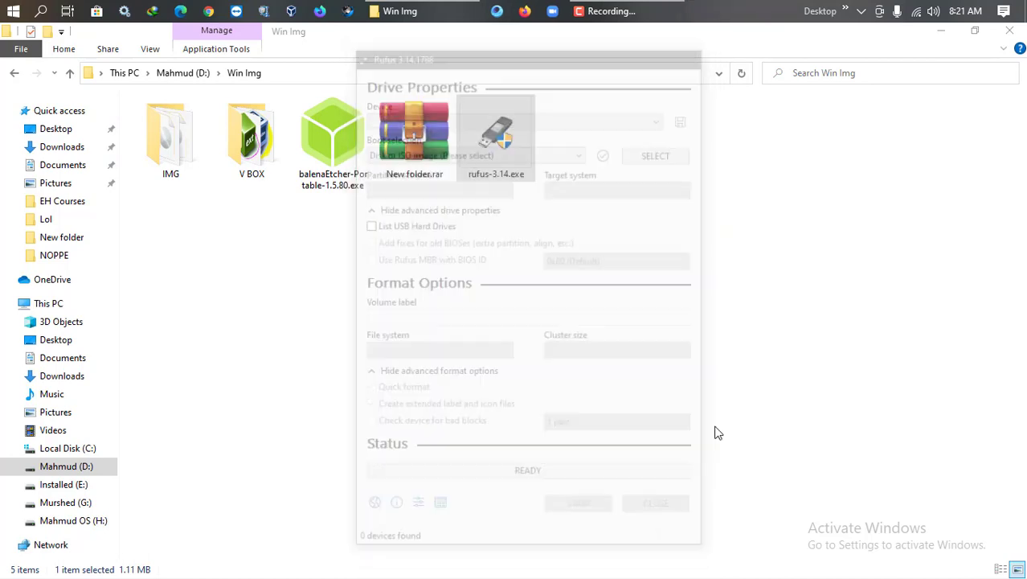
Refresh the Win Img folder three times and relaunch rufus-3.14.exe
right_click(716, 263)
left_click(753, 344)
right_click(670, 201)
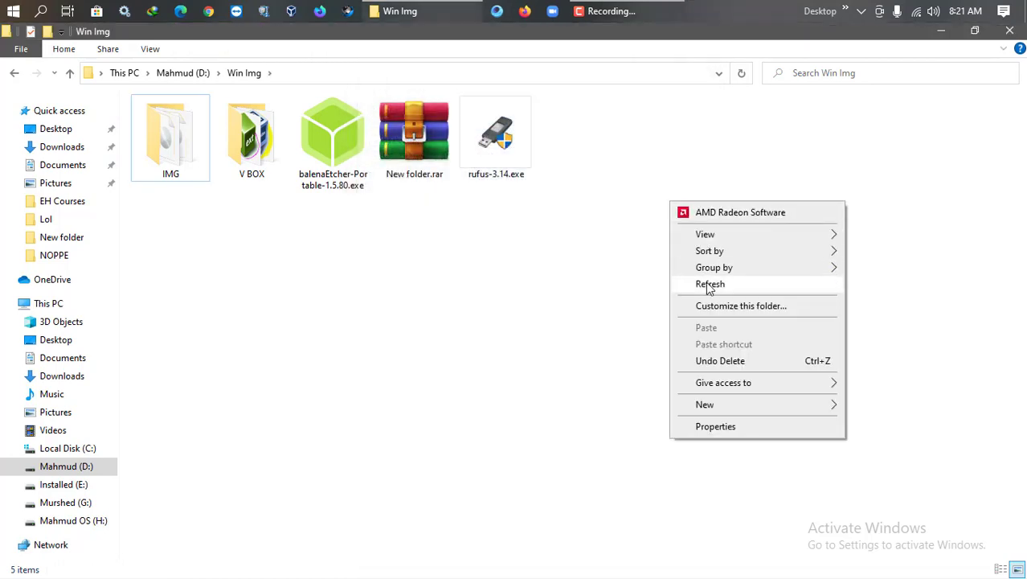
left_click(709, 286)
right_click(645, 190)
left_click(687, 272)
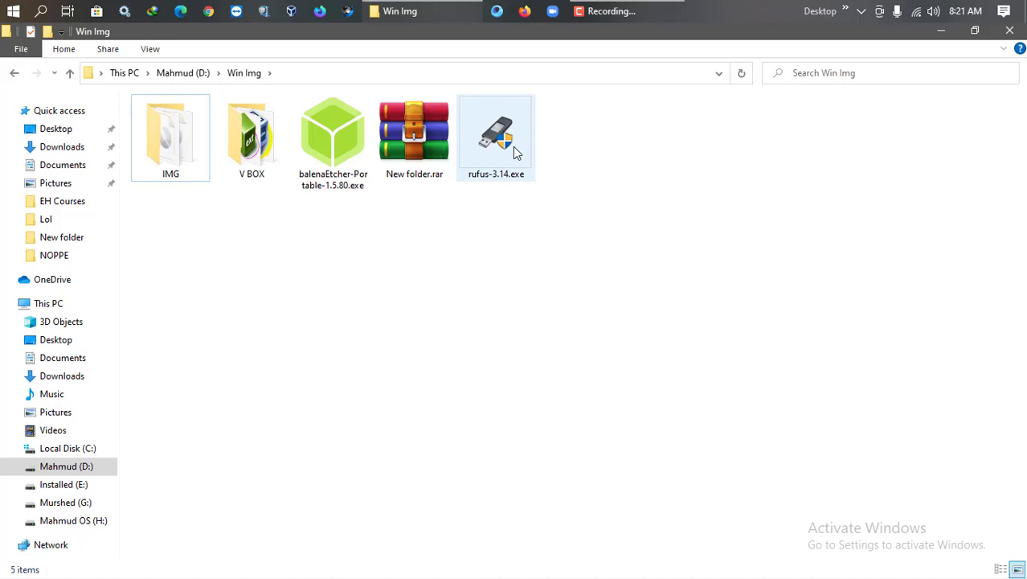
left_click(512, 145)
double_click(511, 146)
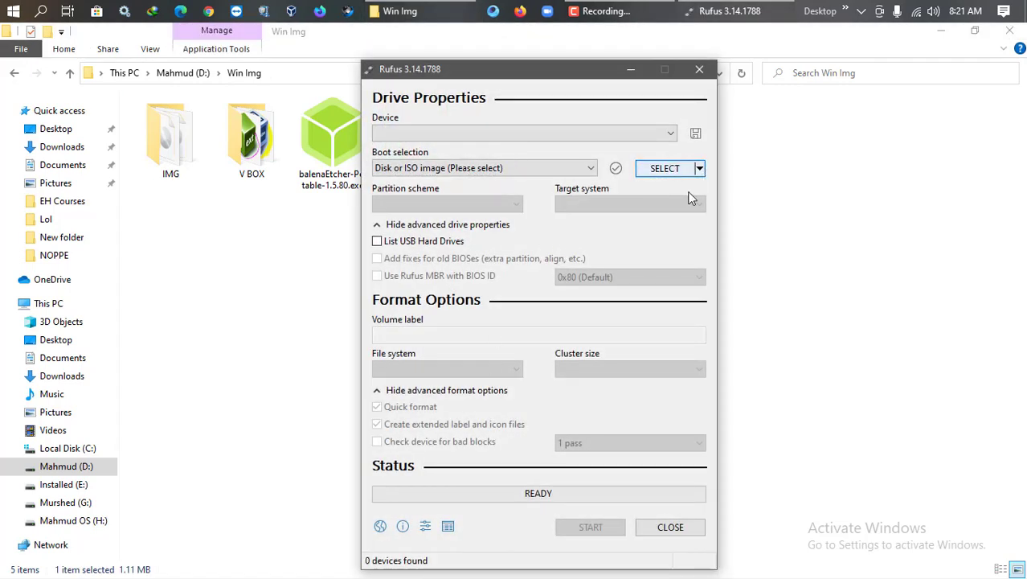
Switch the SELECT button to DOWNLOAD and start the Windows ISO download script
left_click_drag(549, 81, 545, 70)
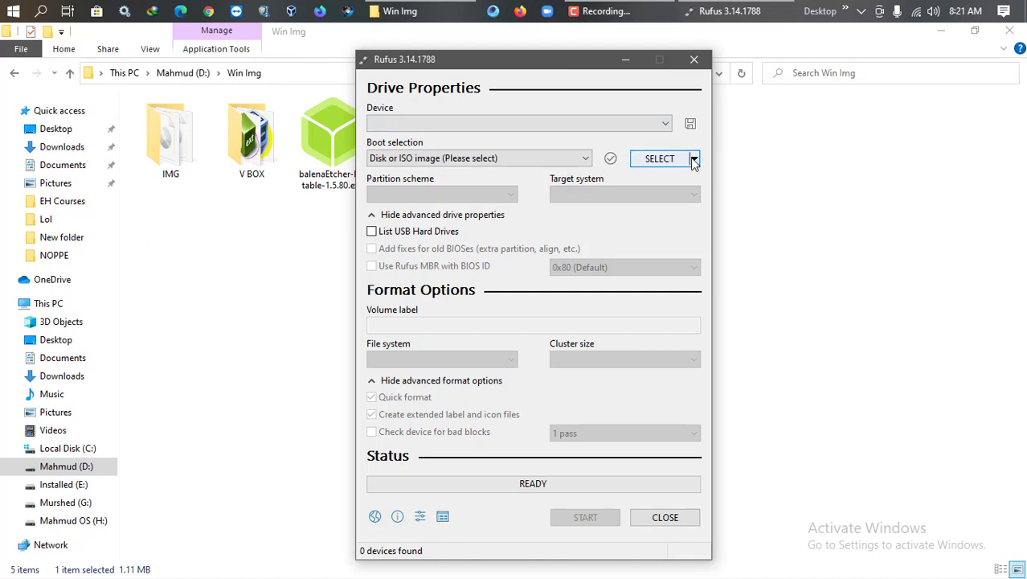
left_click(694, 159)
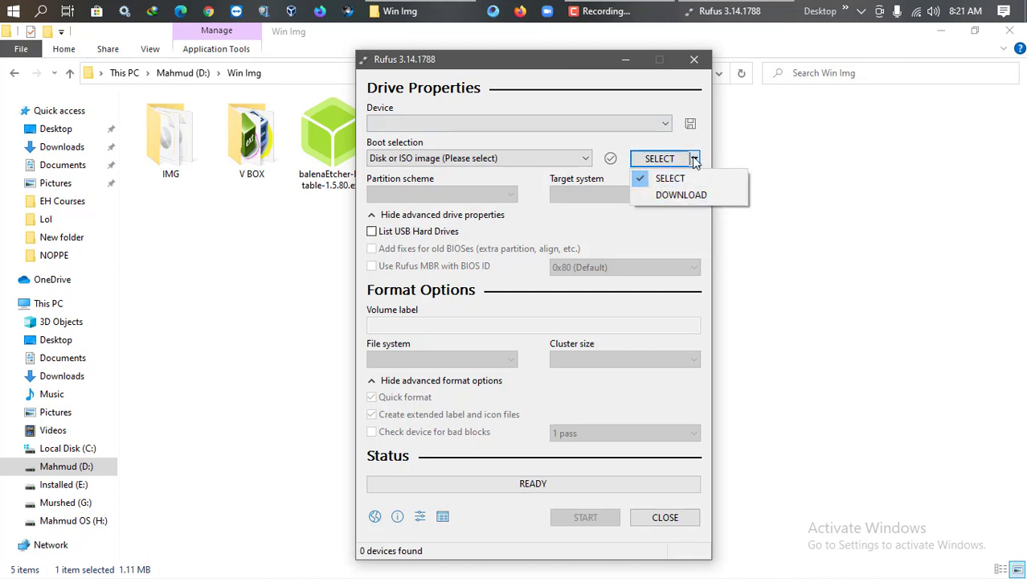
left_click(693, 159)
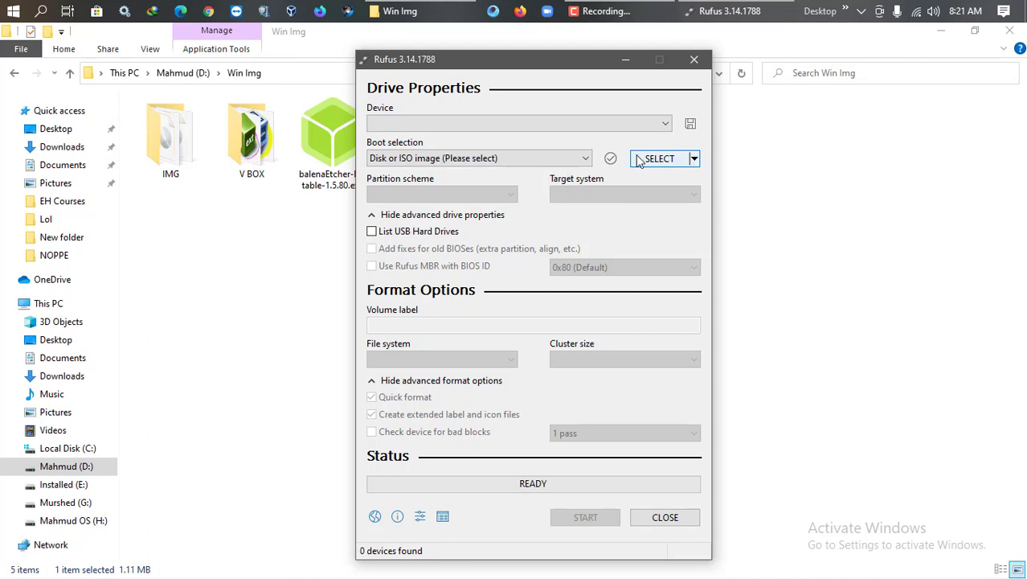
left_click(694, 159)
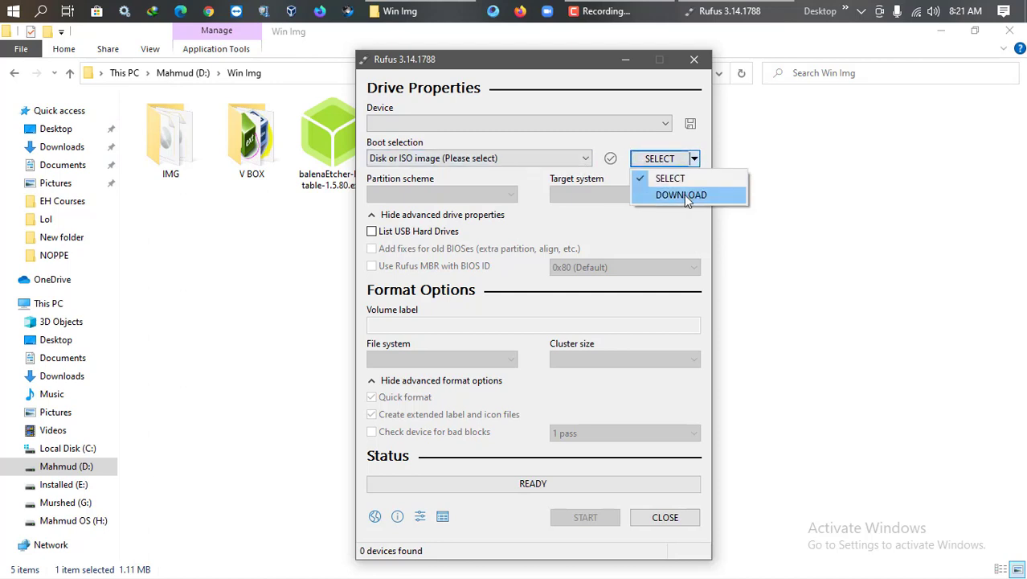
left_click(683, 195)
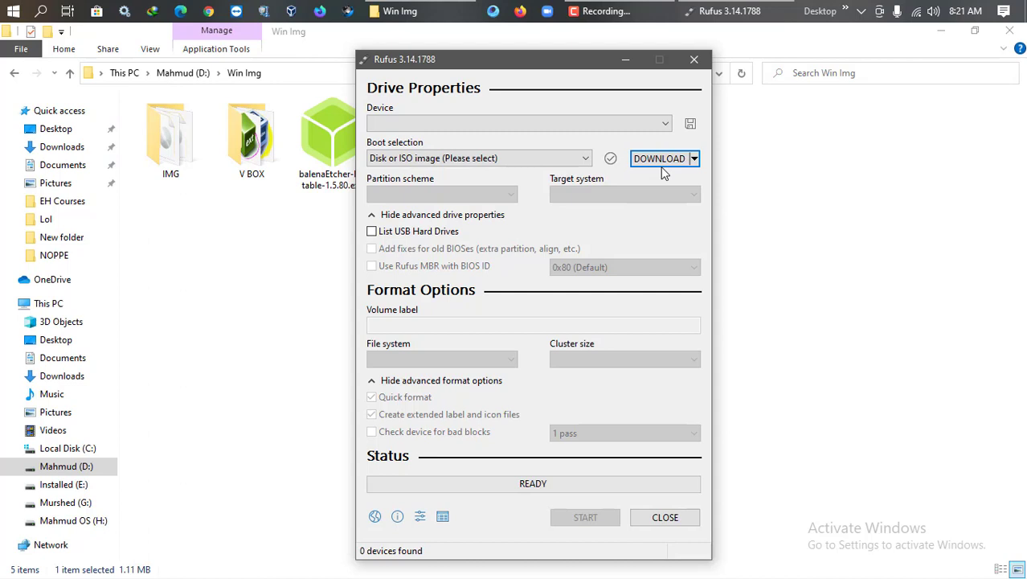
left_click(657, 159)
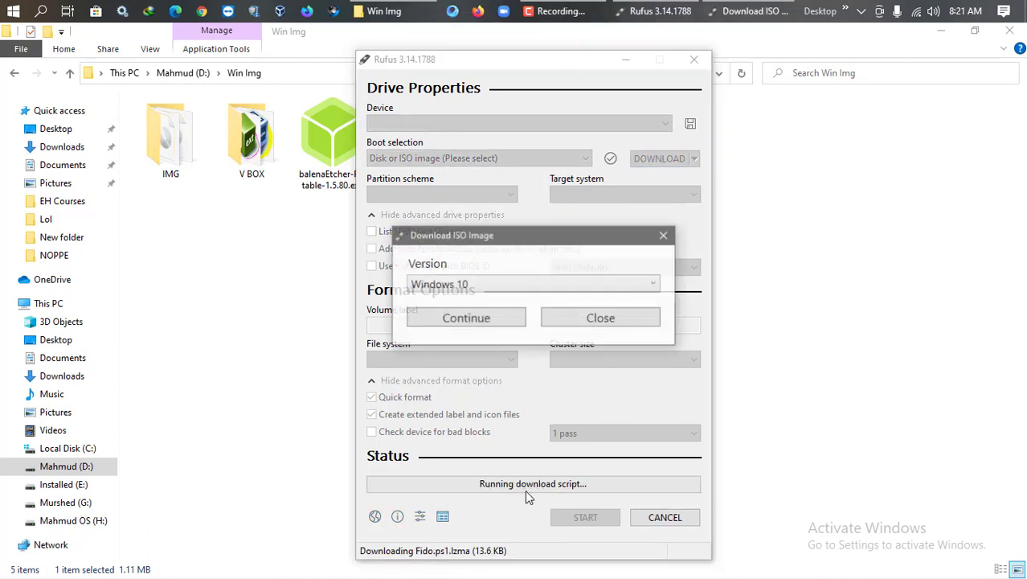
Keep Windows 10 as the ISO version and continue to fetch its releases
left_click(500, 272)
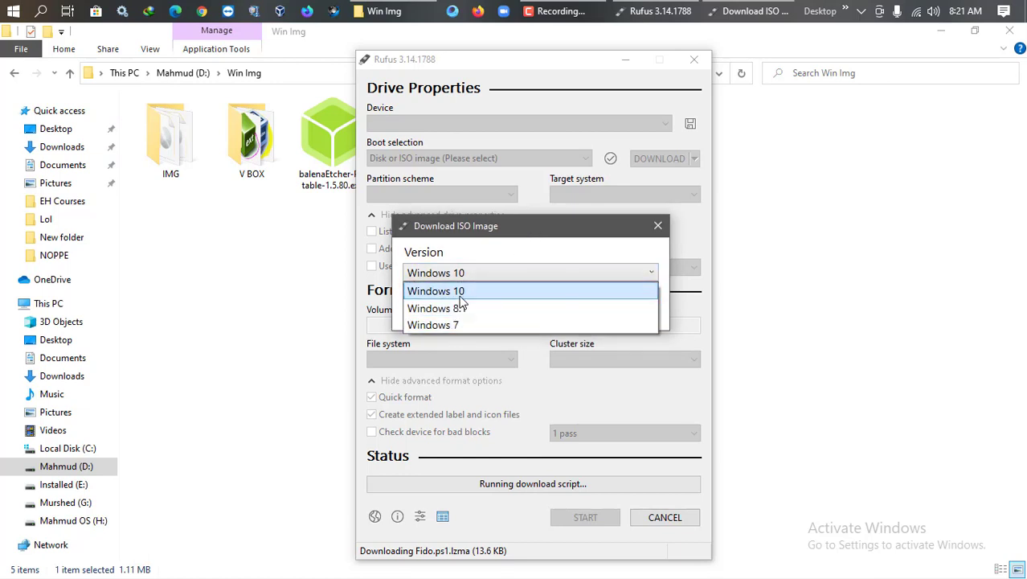
left_click(462, 293)
left_click(481, 314)
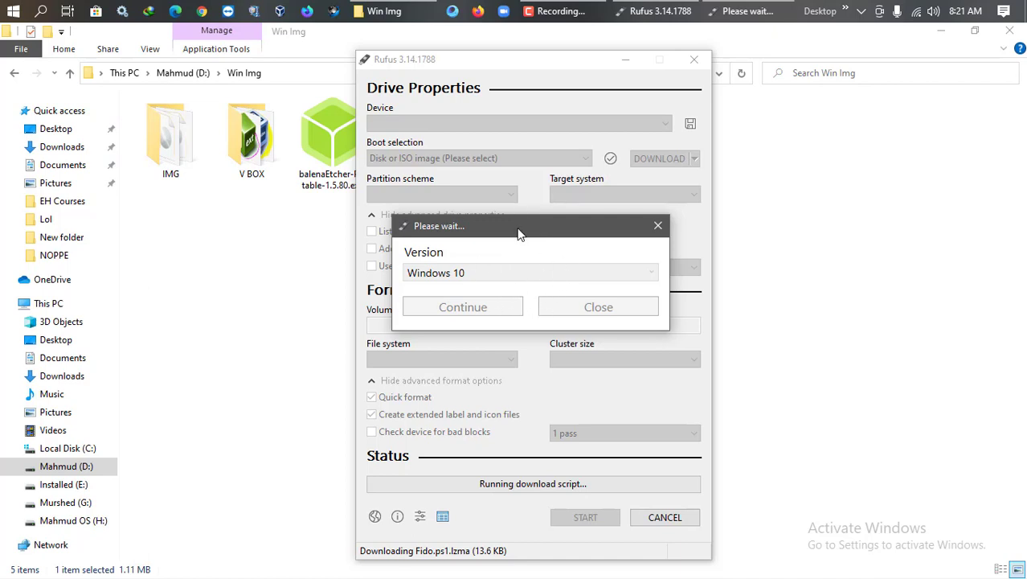
Keep release 21H1, continue to the Home/Pro edition step, then close the download dialog
left_click(547, 316)
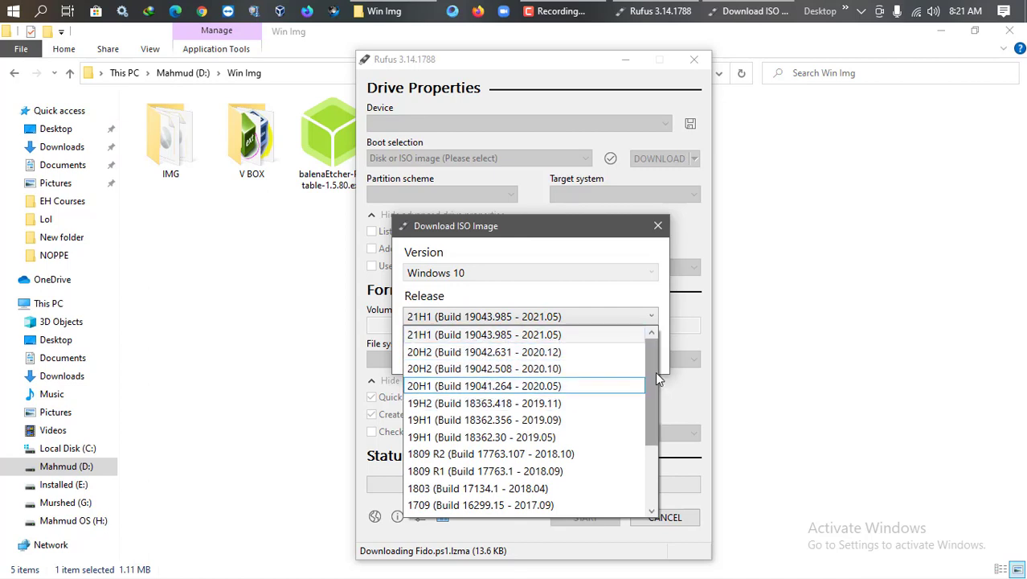
left_click_drag(655, 372, 656, 444)
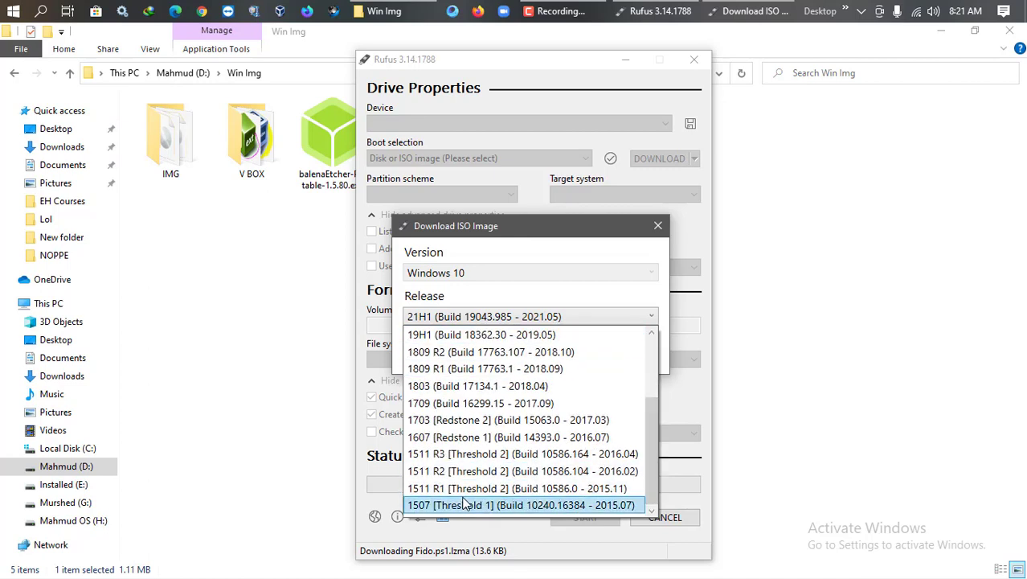
scroll(465, 504, "up", 4)
left_click(659, 226)
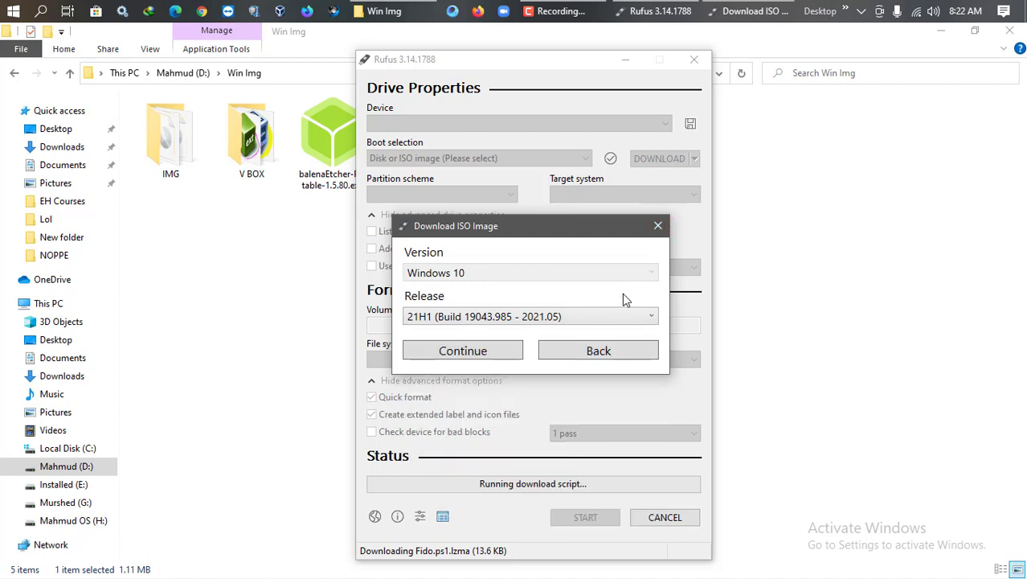
left_click(491, 355)
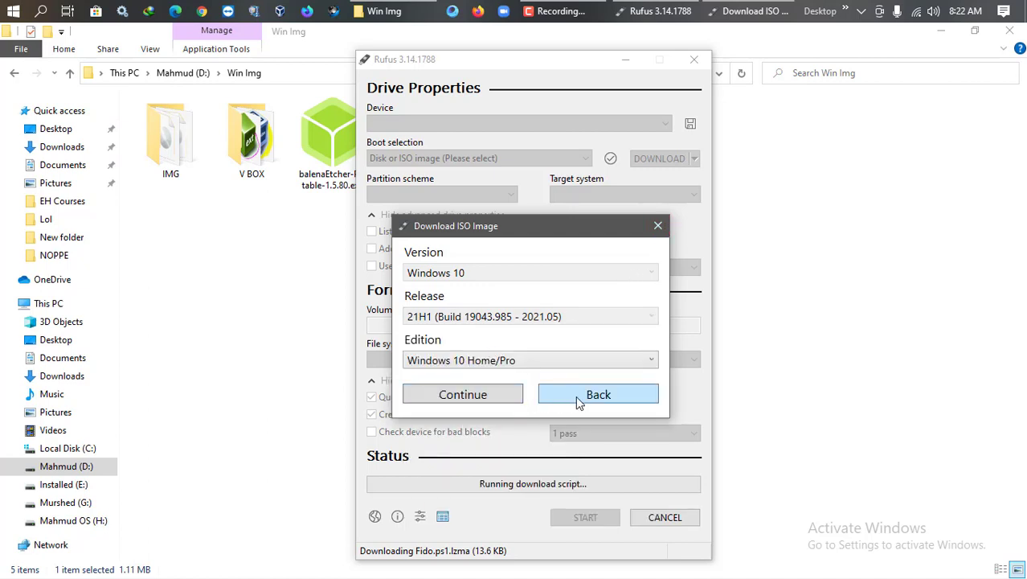
left_click(658, 229)
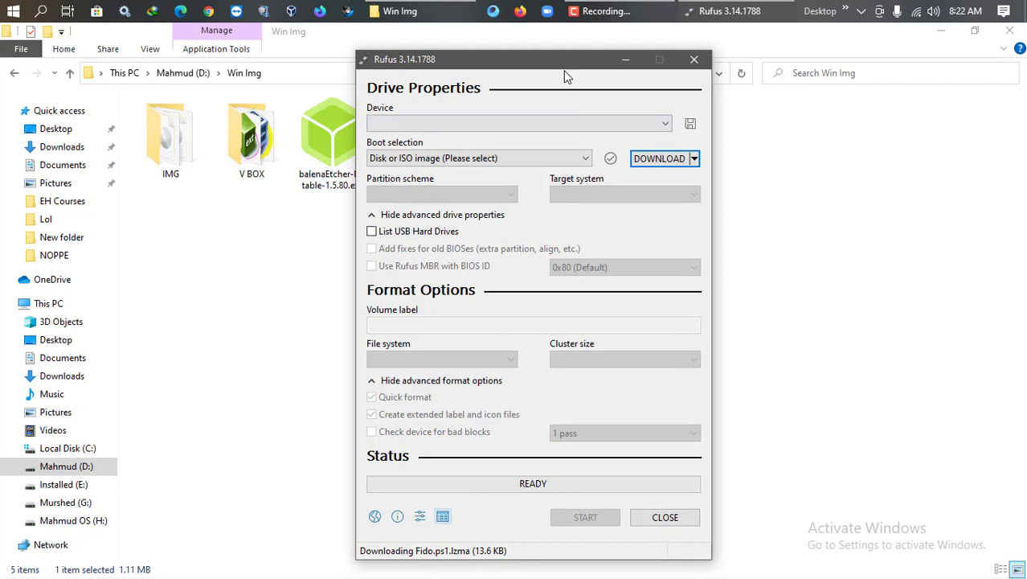
Check the Wi-Fi list, then open and close Rufus's Update policy and settings
mouse_move(564, 63)
left_mouse_down()
mouse_move(528, 66)
mouse_move(555, 65)
mouse_move(572, 47)
left_mouse_up()
left_click(916, 12)
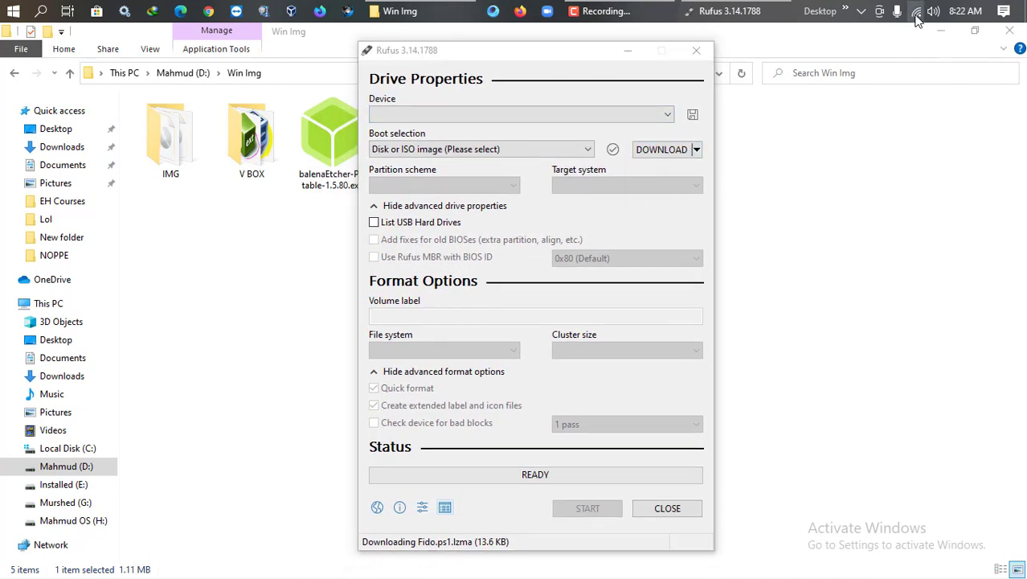
left_click(608, 66)
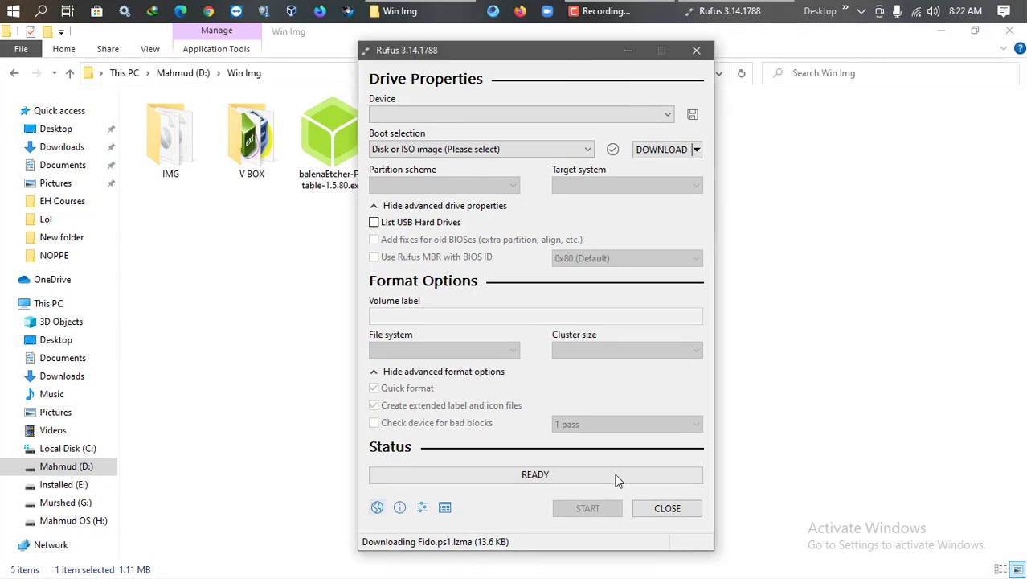
left_click(422, 507)
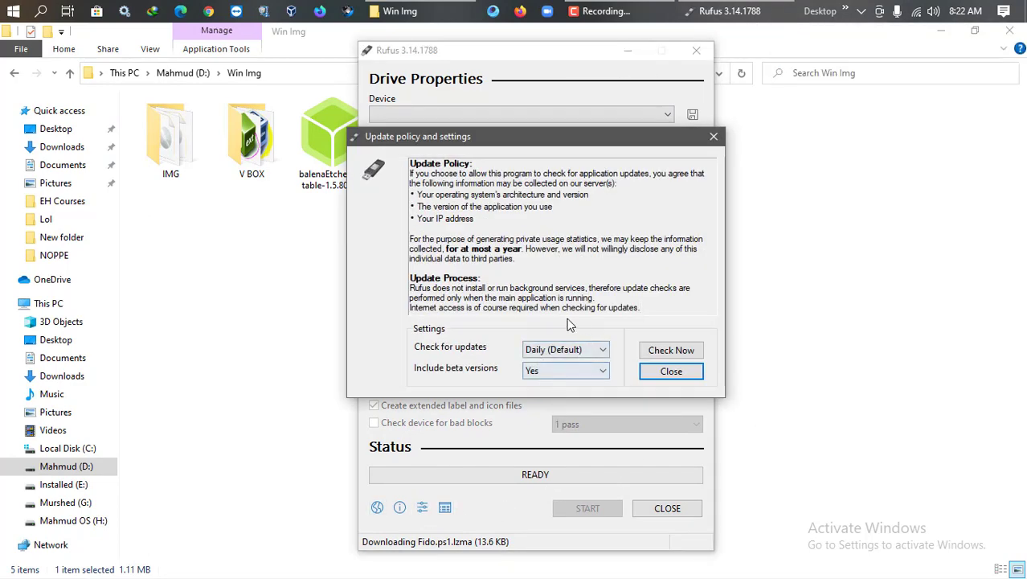
left_click(663, 374)
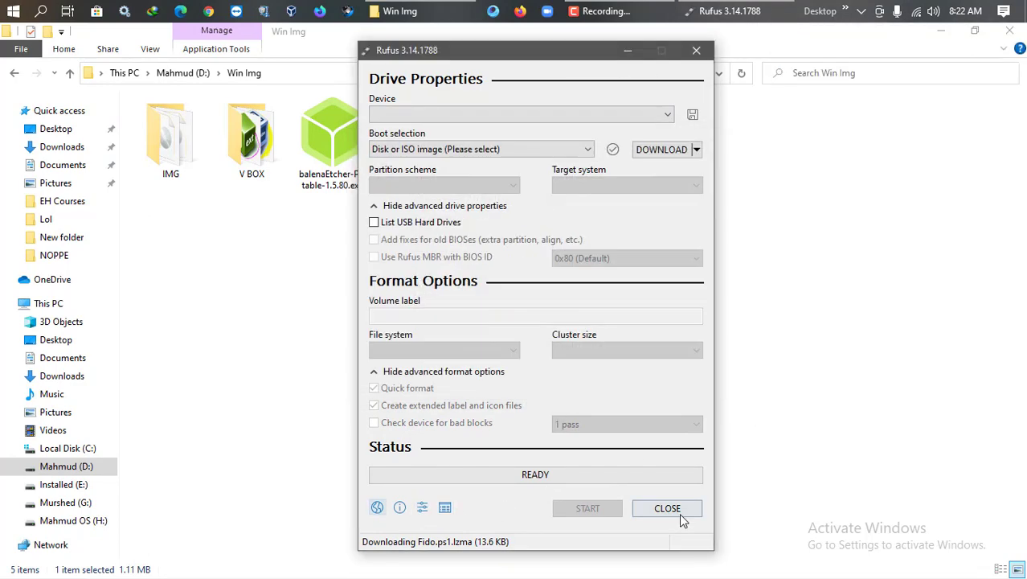
Quit Rufus and disconnect the PC from the Wi-Fi network
left_click(670, 508)
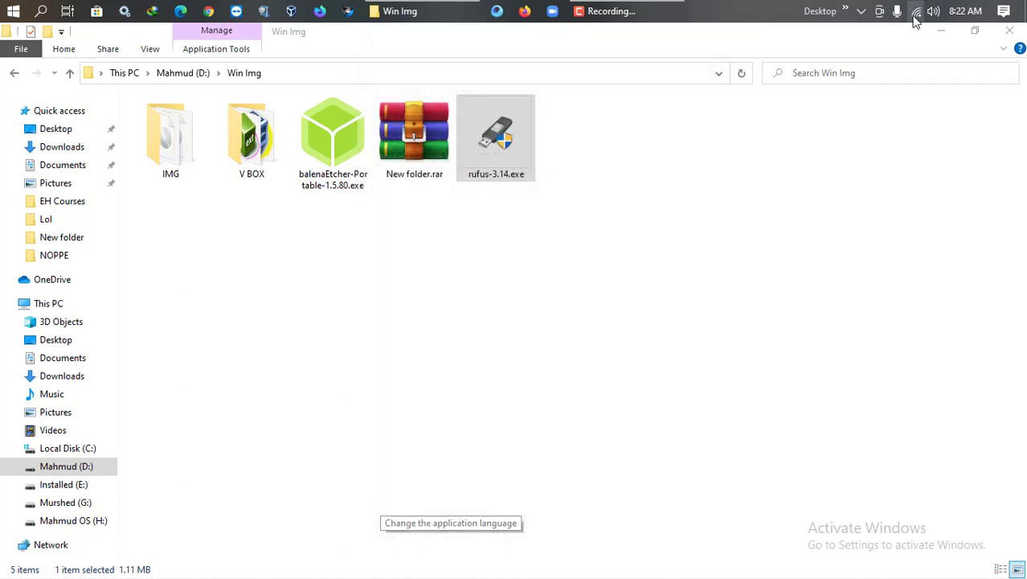
left_click(917, 11)
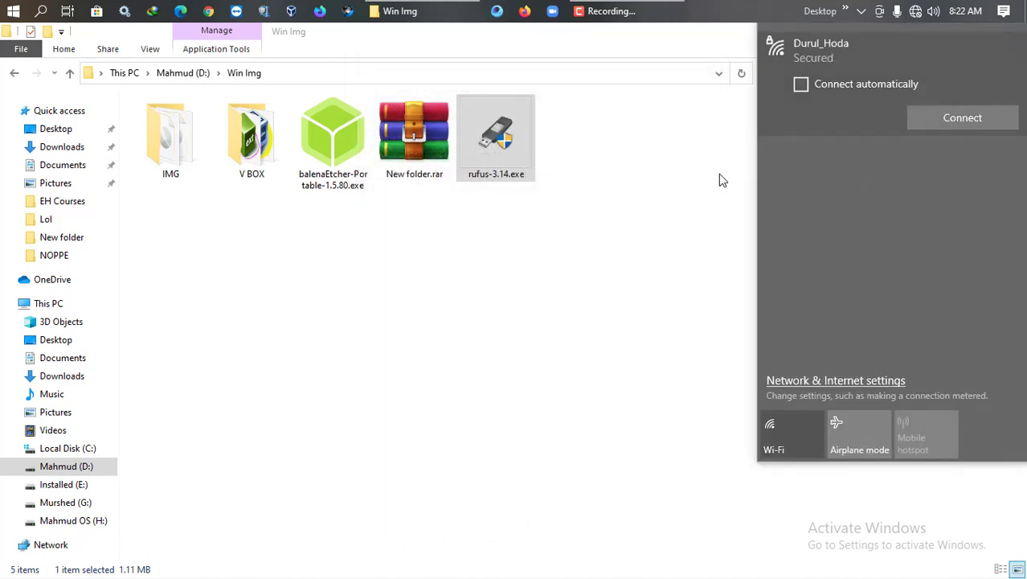
right_click(688, 157)
left_click(730, 244)
Refresh the Win Img folder and relaunch rufus-3.14.exe while offline
right_click(688, 158)
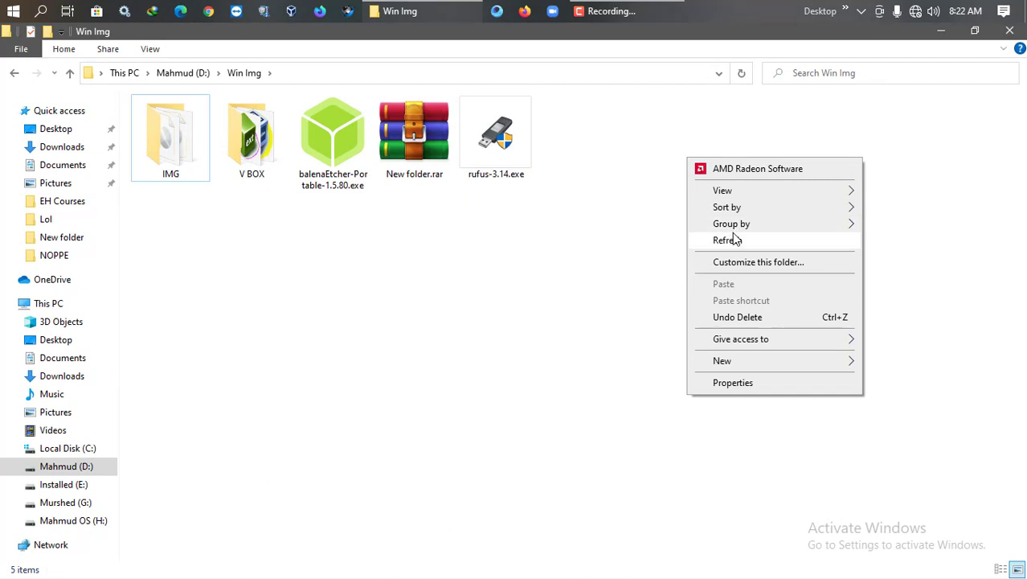
left_click(730, 239)
left_click(494, 136)
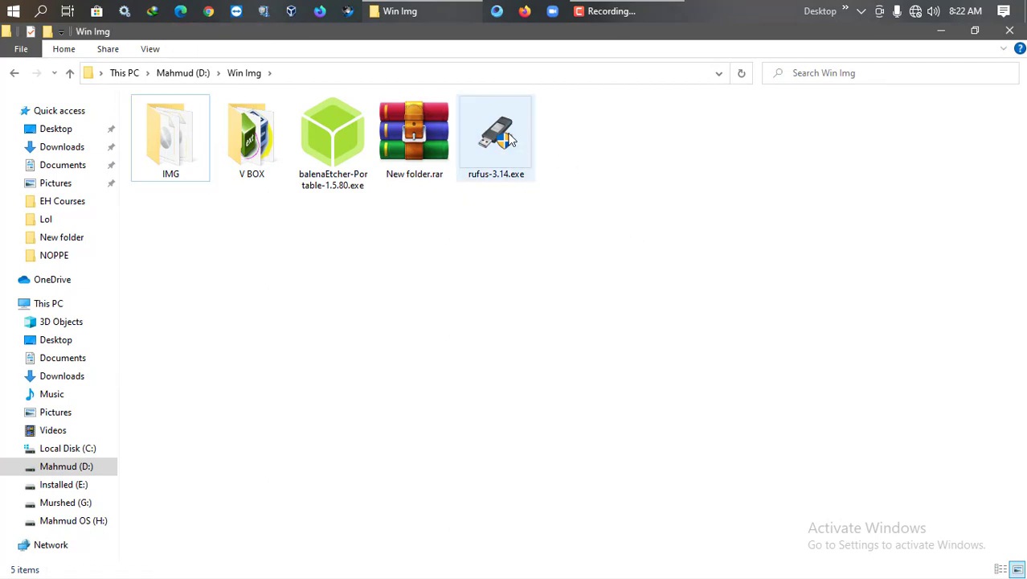
double_click(508, 139)
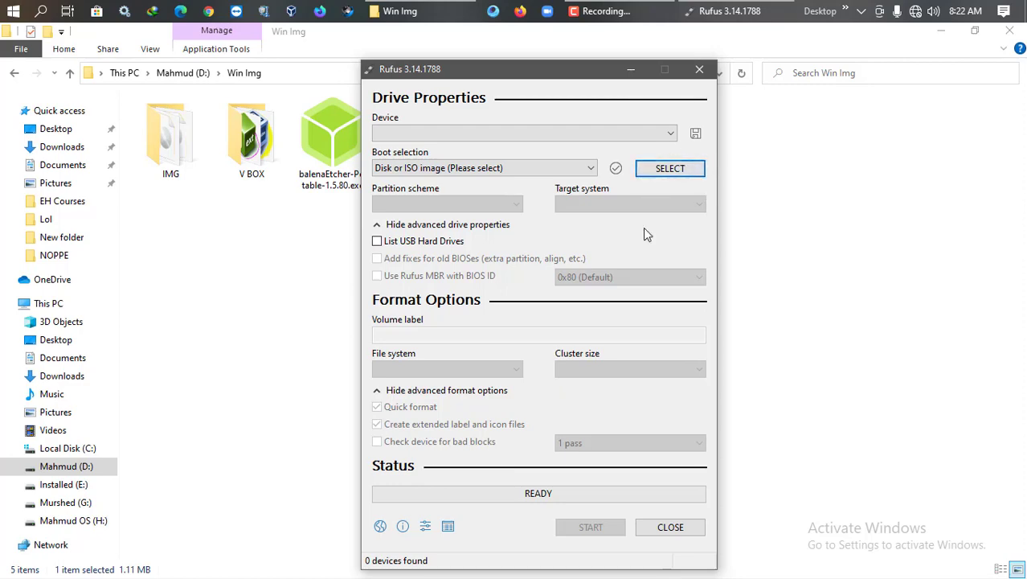
Review the update policy settings while offline, then quit Rufus
left_click(426, 526)
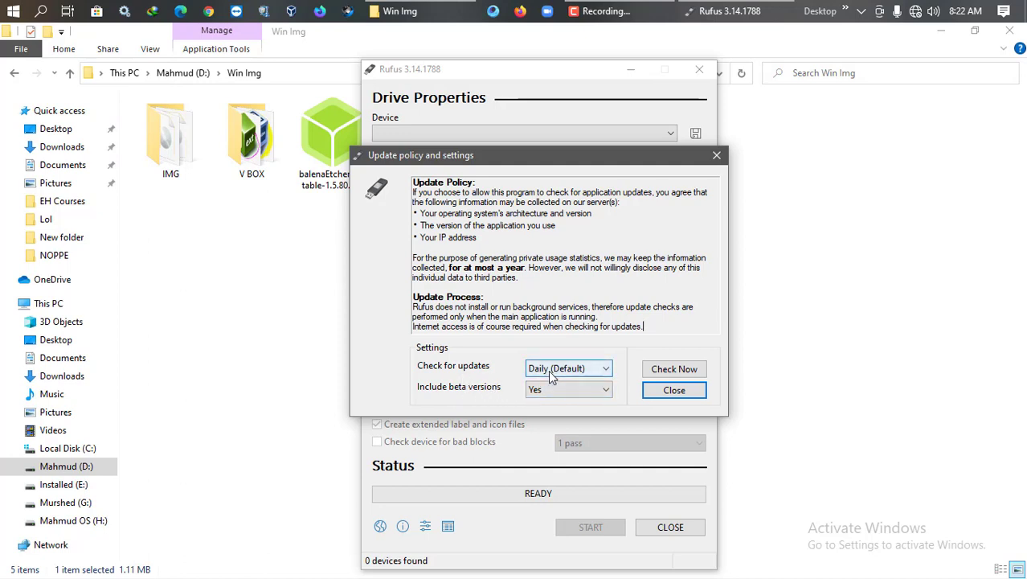
left_click(677, 390)
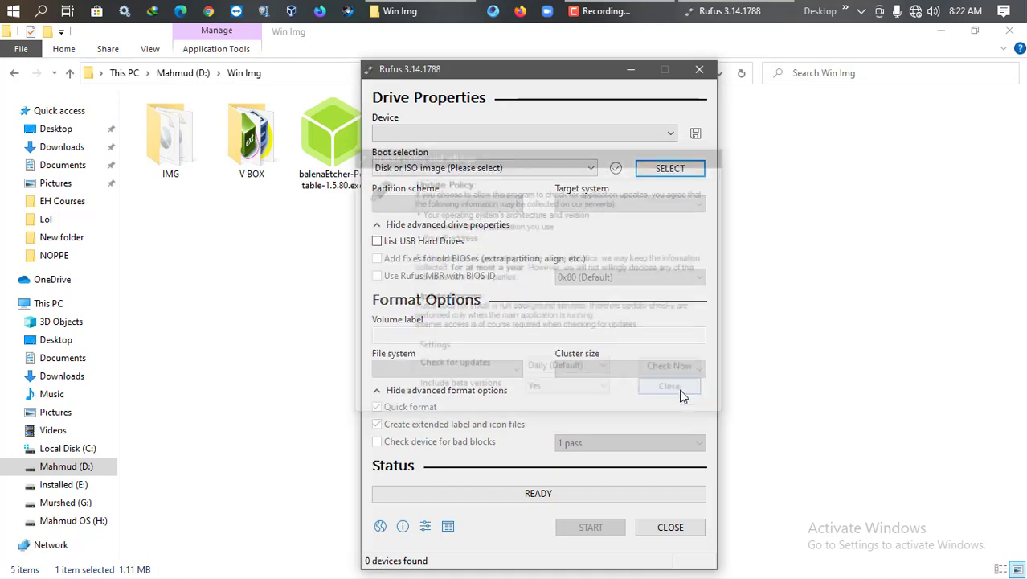
left_click(700, 70)
Reconnect to the Wi-Fi network and launch rufus-3.14.exe again
left_click(916, 10)
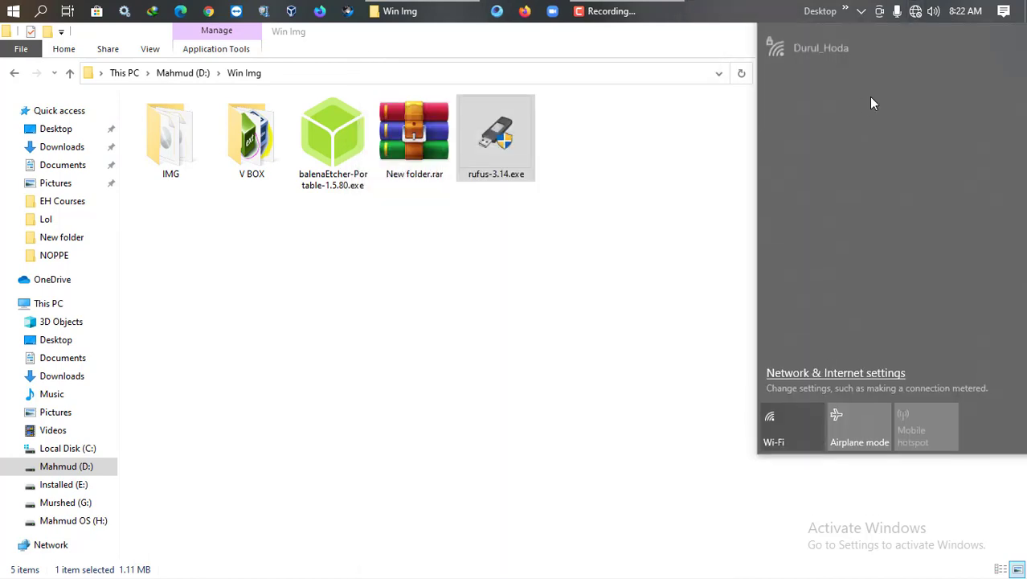
left_click(814, 59)
left_click(925, 114)
left_click(589, 230)
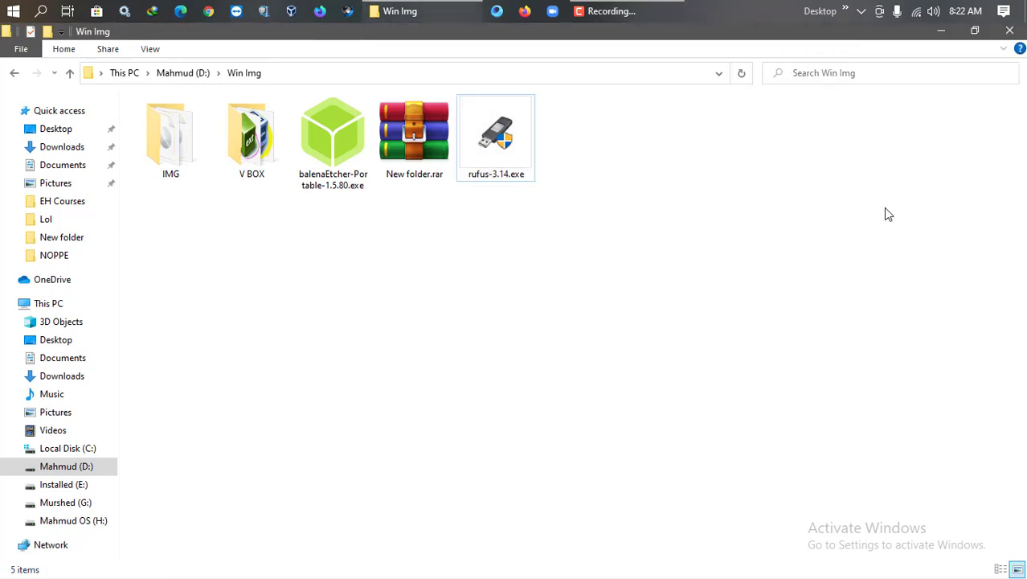
double_click(528, 137)
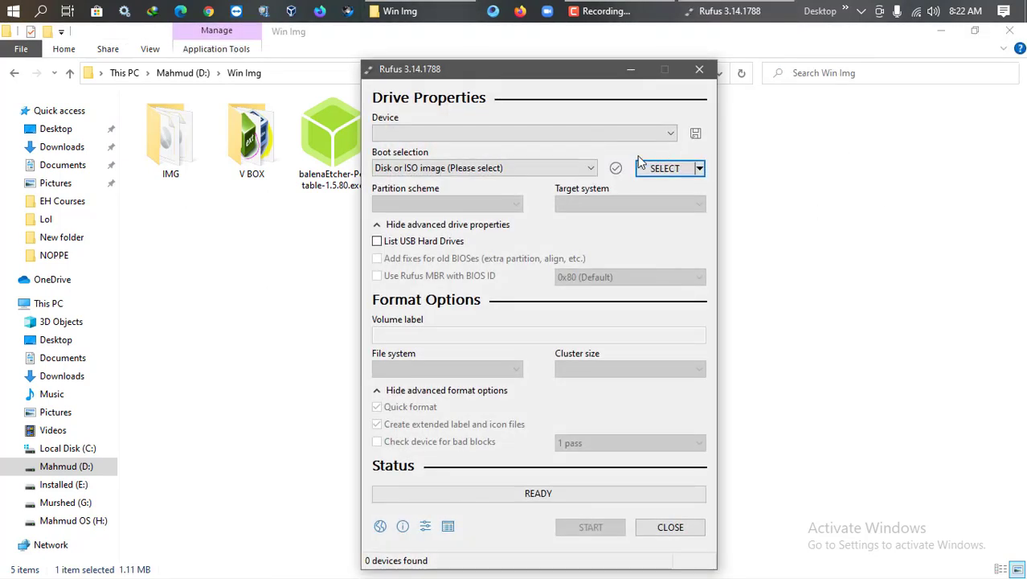
Confirm DOWNLOAD is back in the boot selection list, keep SELECT, and quit Rufus
left_click(700, 168)
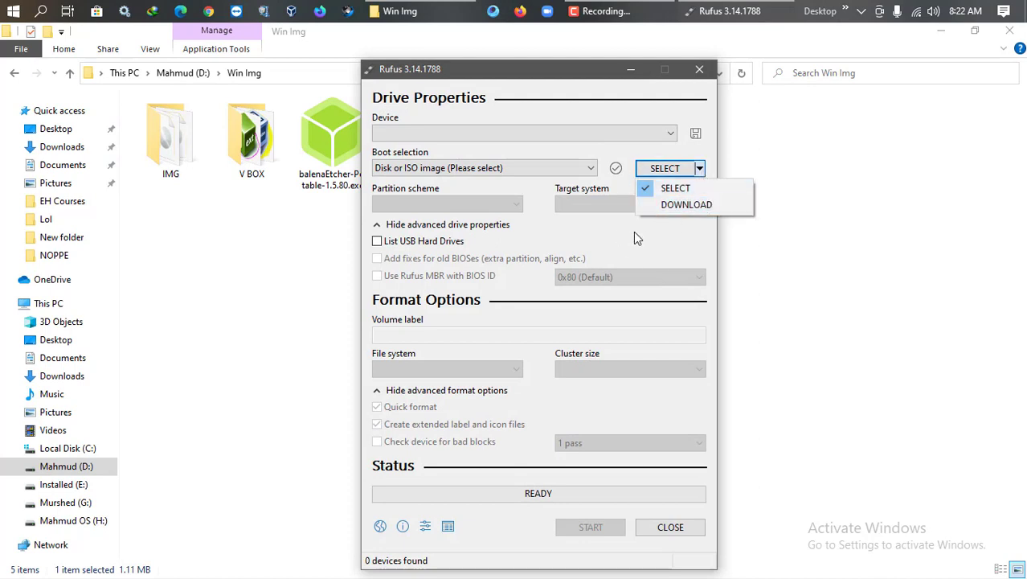
left_click(680, 111)
left_click(699, 70)
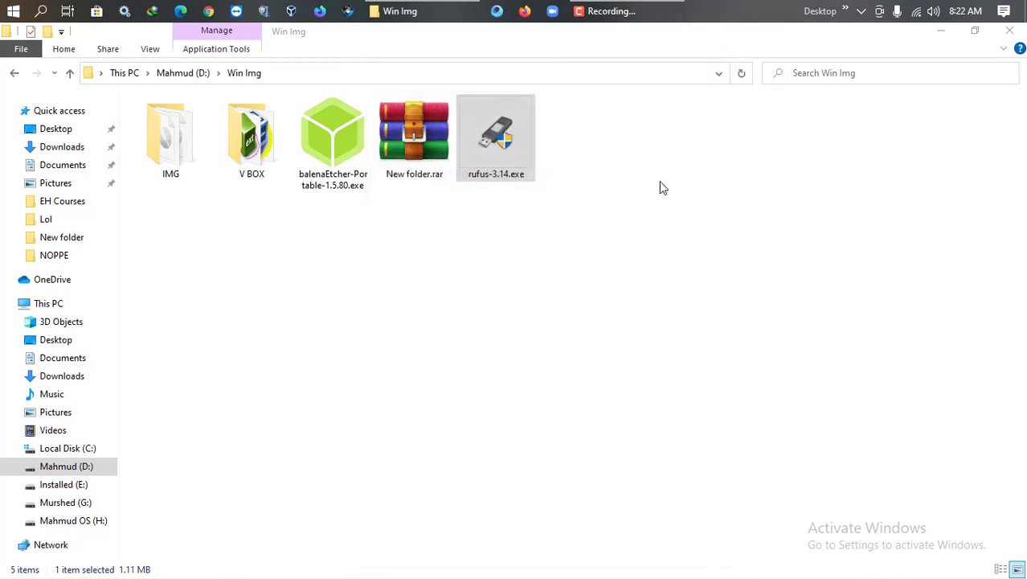
Refresh the Win Img folder twice so it lists its five items, including rufus-3.14.exe
right_click(660, 185)
left_click(698, 267)
right_click(626, 191)
left_click(674, 274)
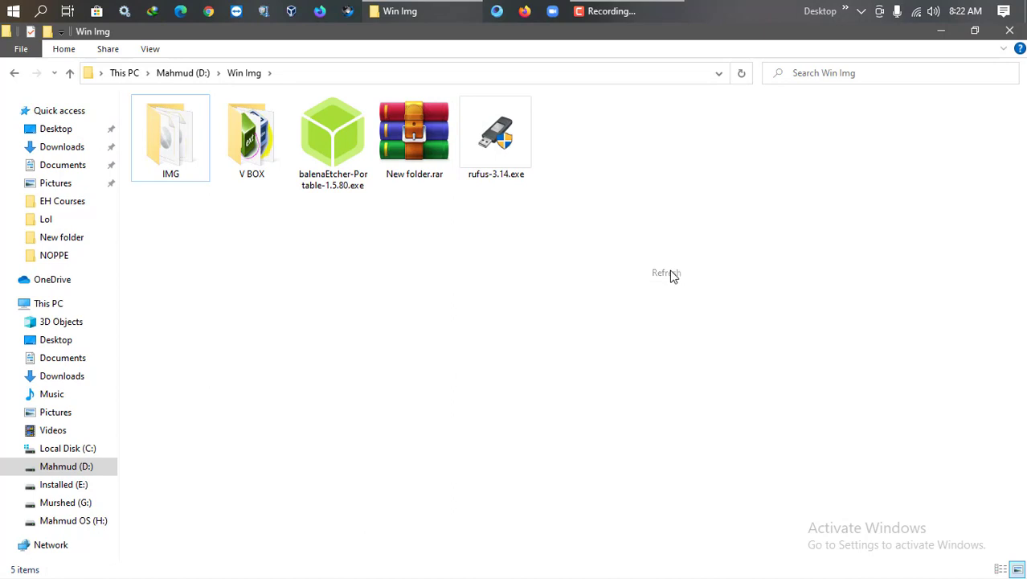